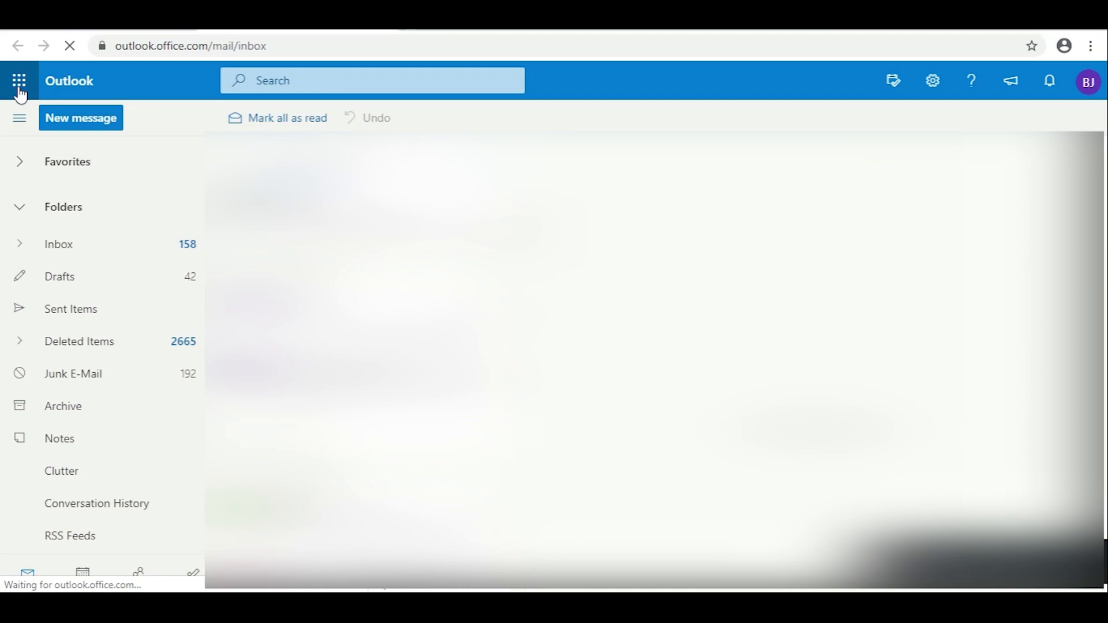
Step: Launch Teams from the Outlook app launcher, showing team tiles like NHS Staff and PLP
click(20, 81)
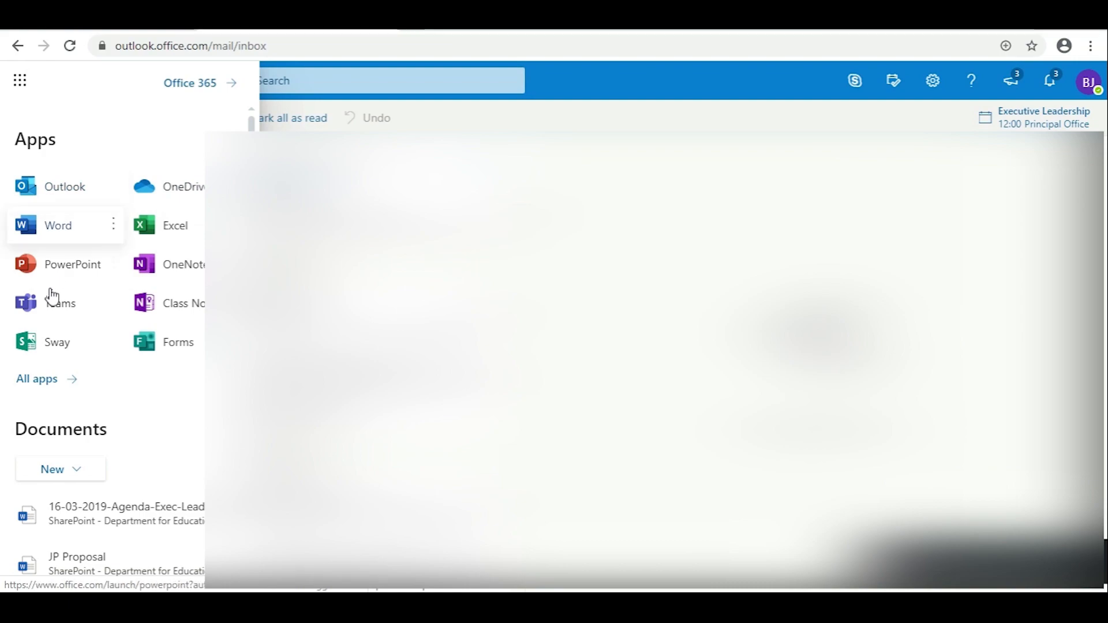
click(46, 319)
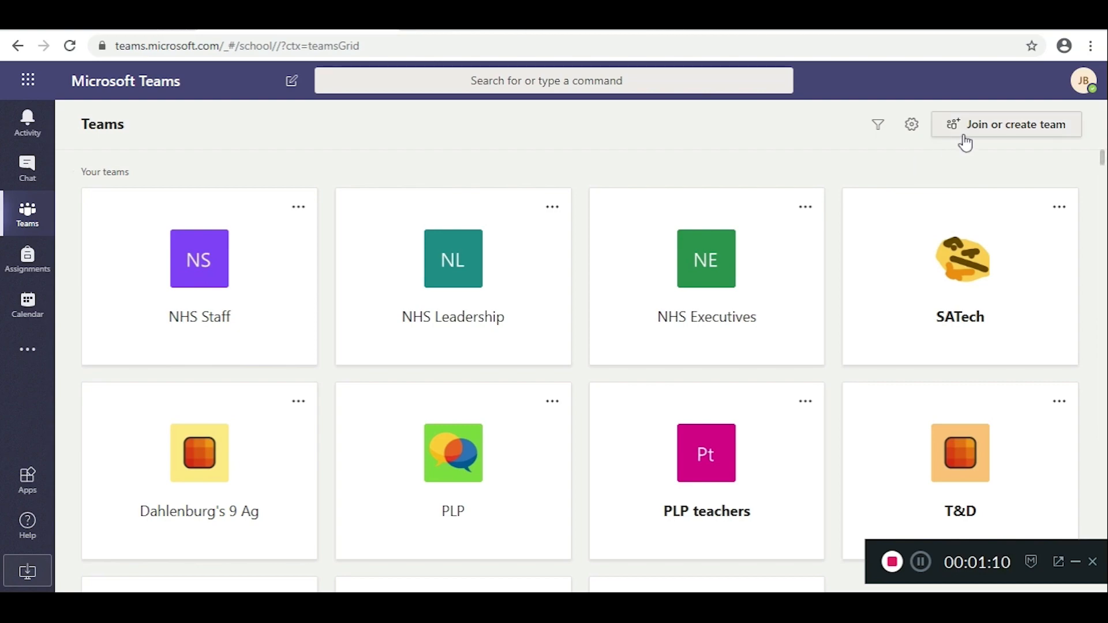
Step: Begin creating a new Class team via Join or create team
click(993, 136)
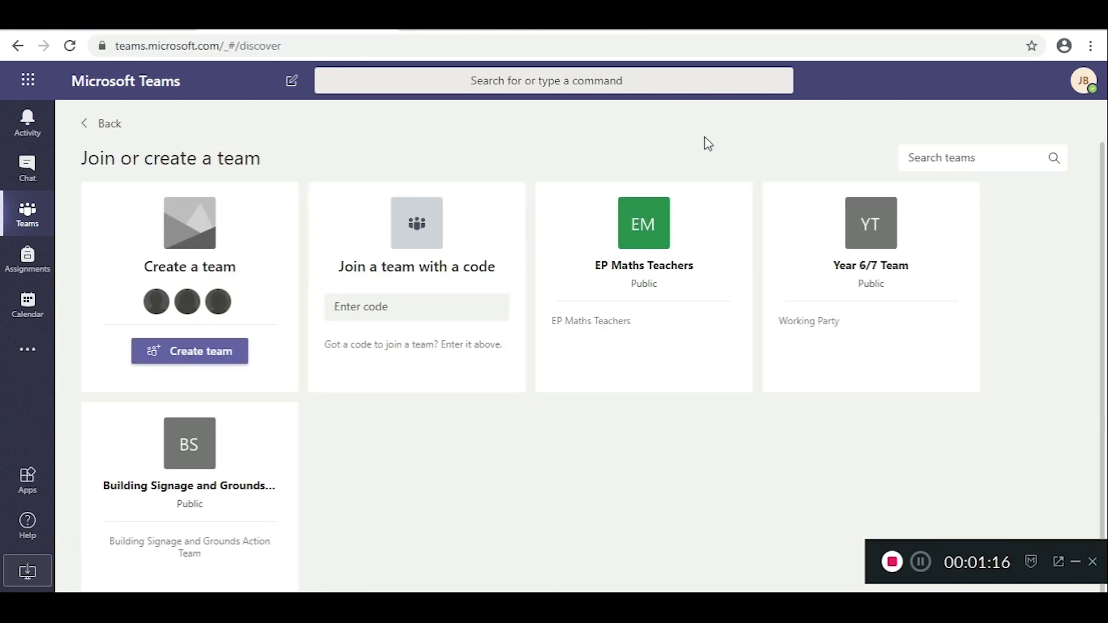
mouse_move(596, 226)
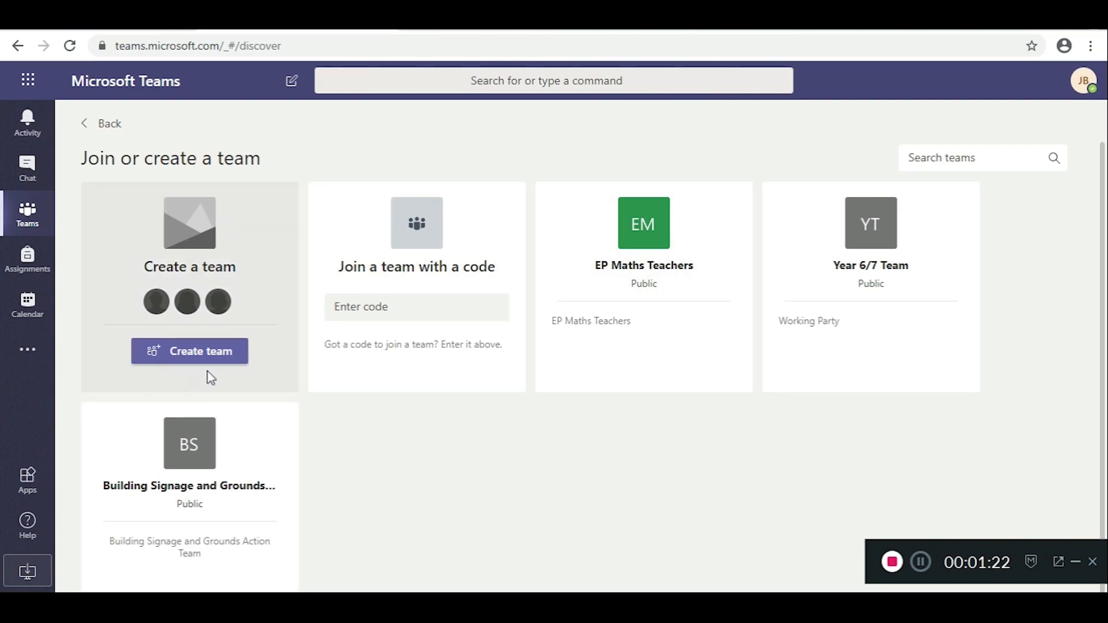
click(188, 355)
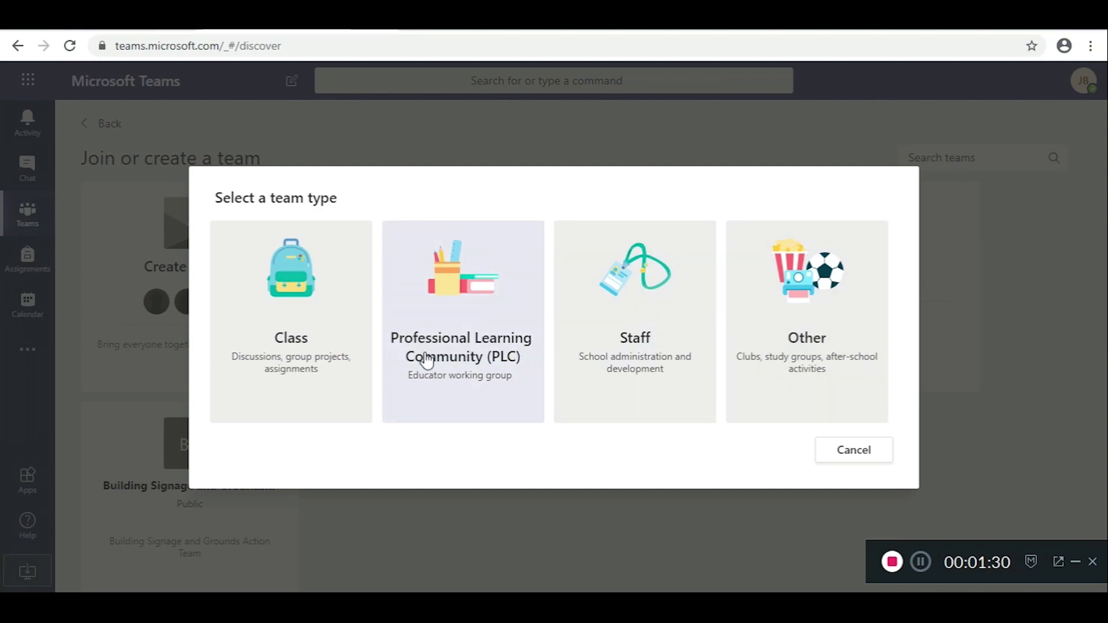
click(331, 376)
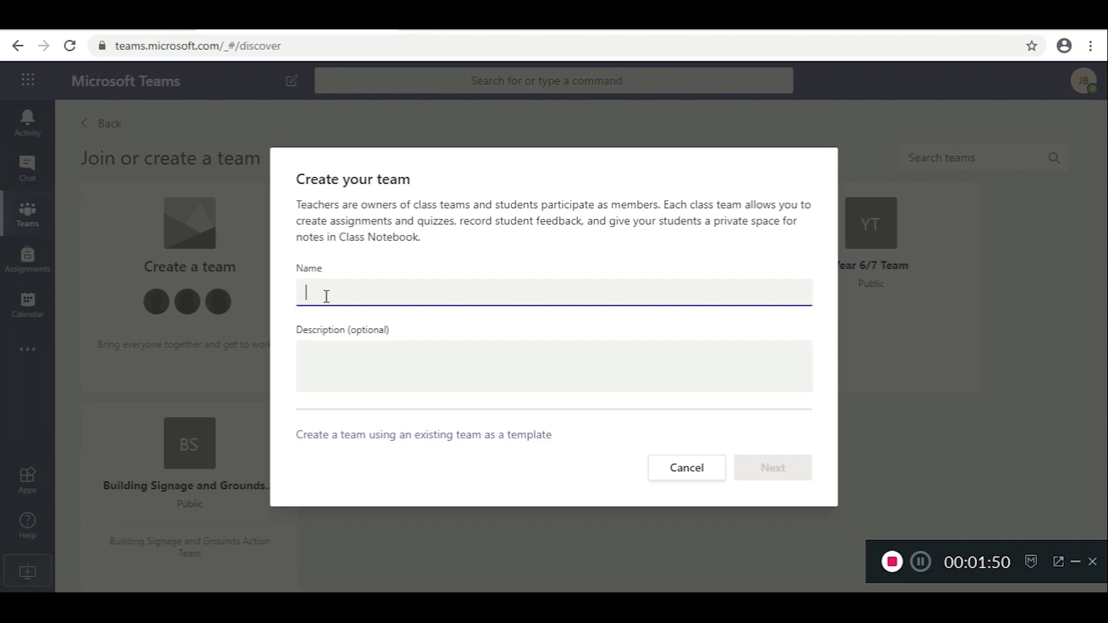
Step: Name the class team 'Year 8 Muscle Gainz Development 2020' and create it
text(8MGD)
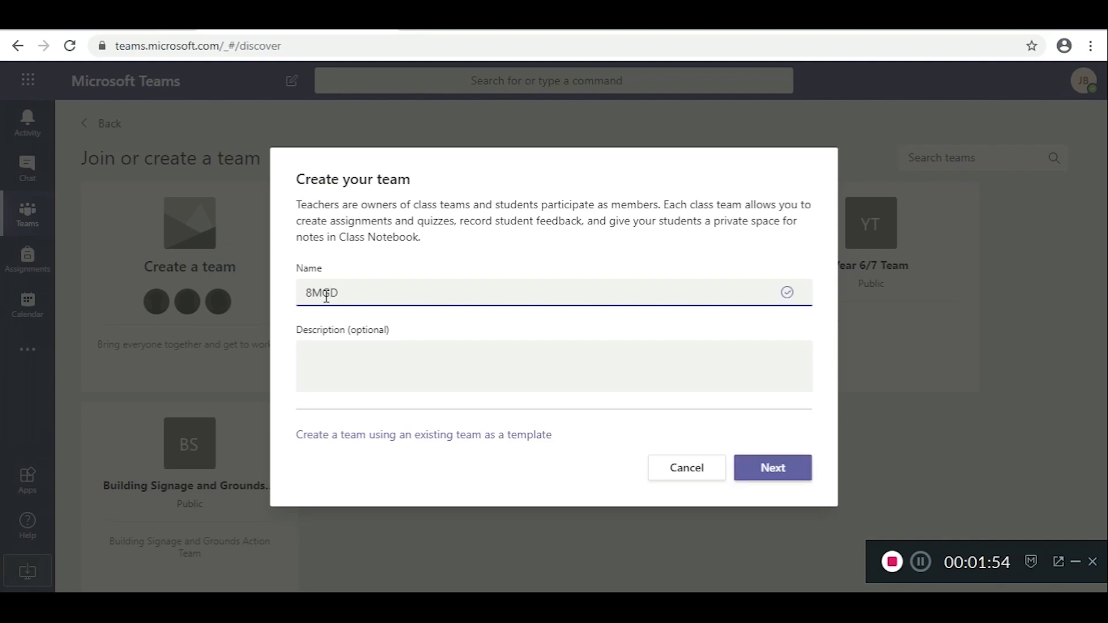
key(BackSpace)
key(BackSpace)
key(BackSpace)
text(Year 8)
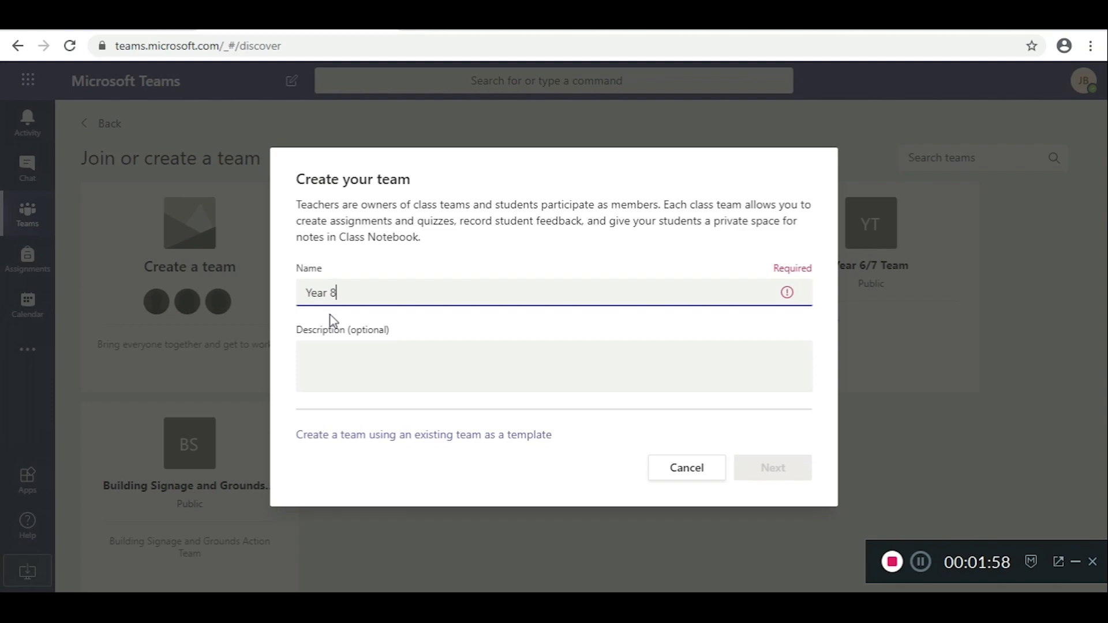
text( Muscle Gai)
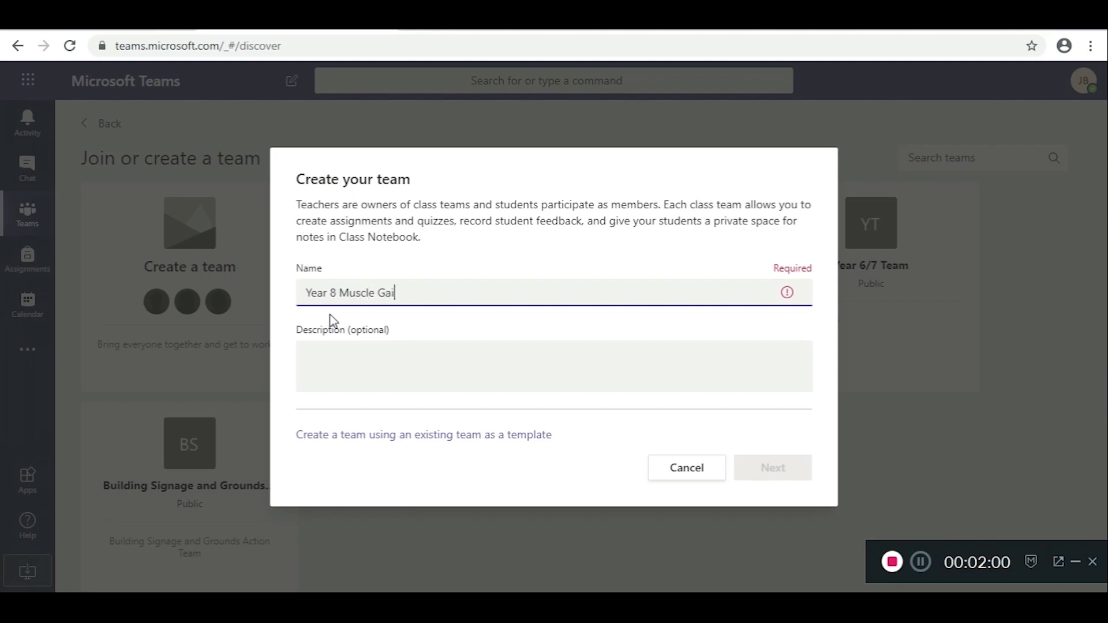
text(nz Development )
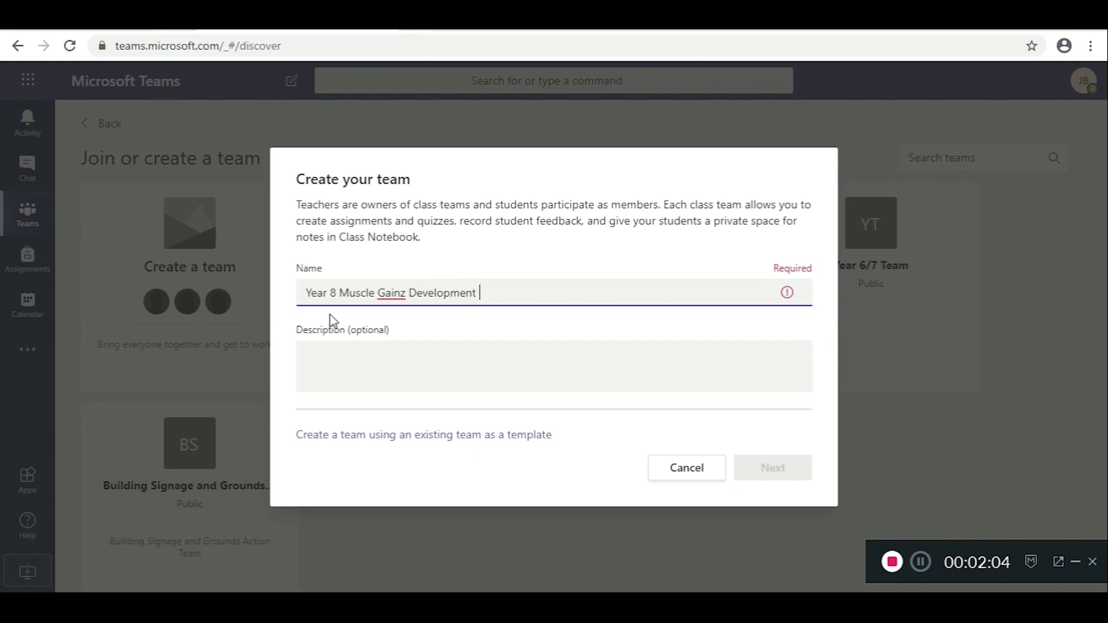
text(1010)
key(BackSpace)
key(BackSpace)
key(BackSpace)
key(BackSpace)
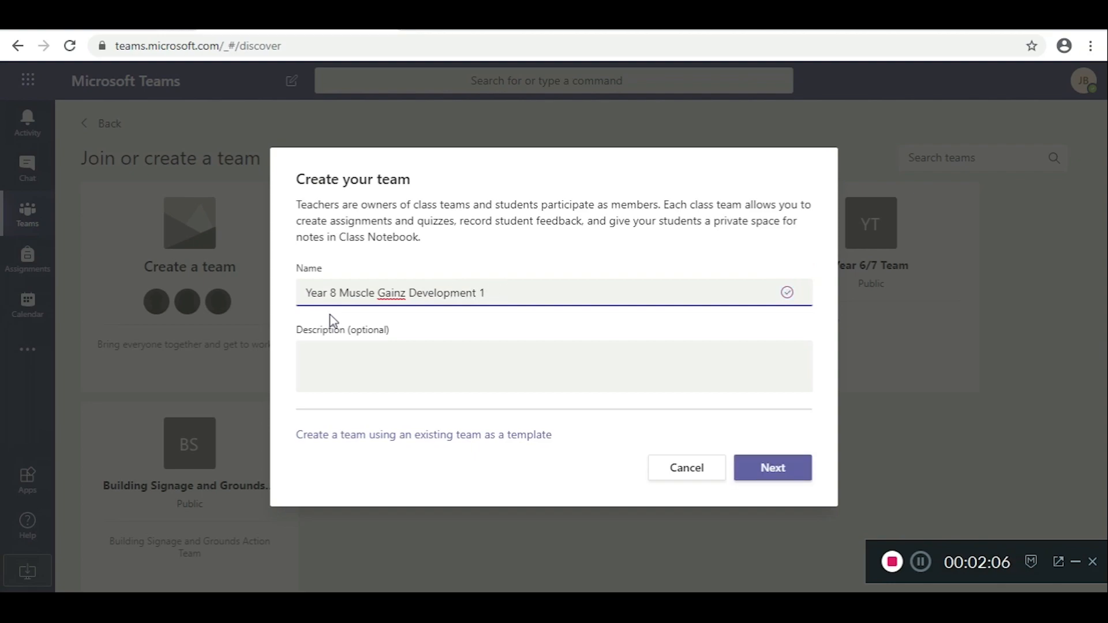
text(2020)
click(777, 472)
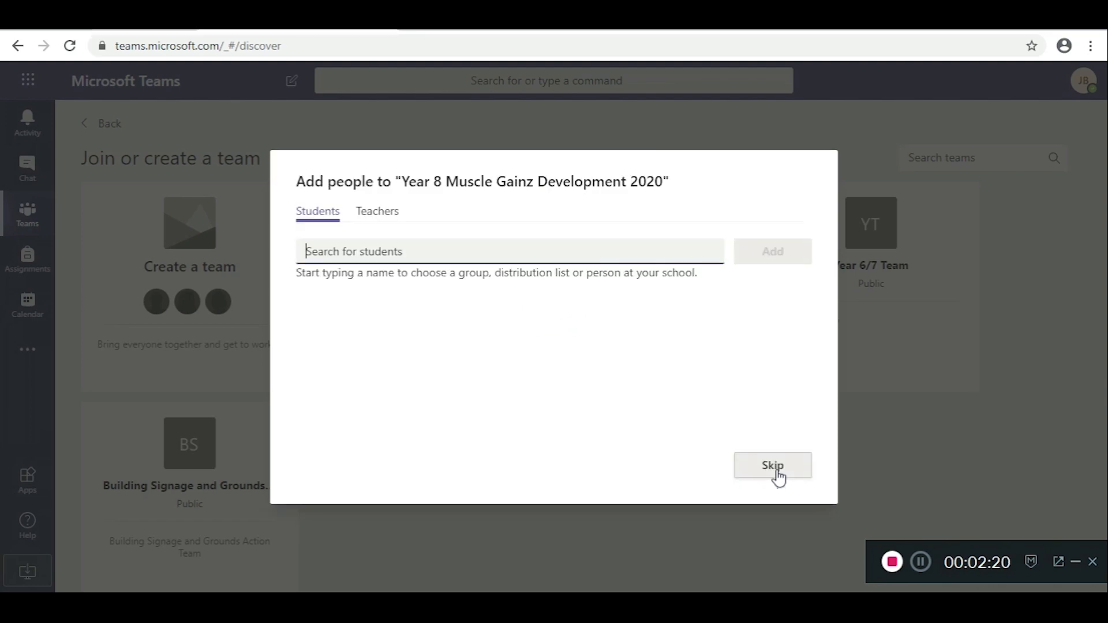
Step: Skip adding students and start a new post in the General channel
click(766, 464)
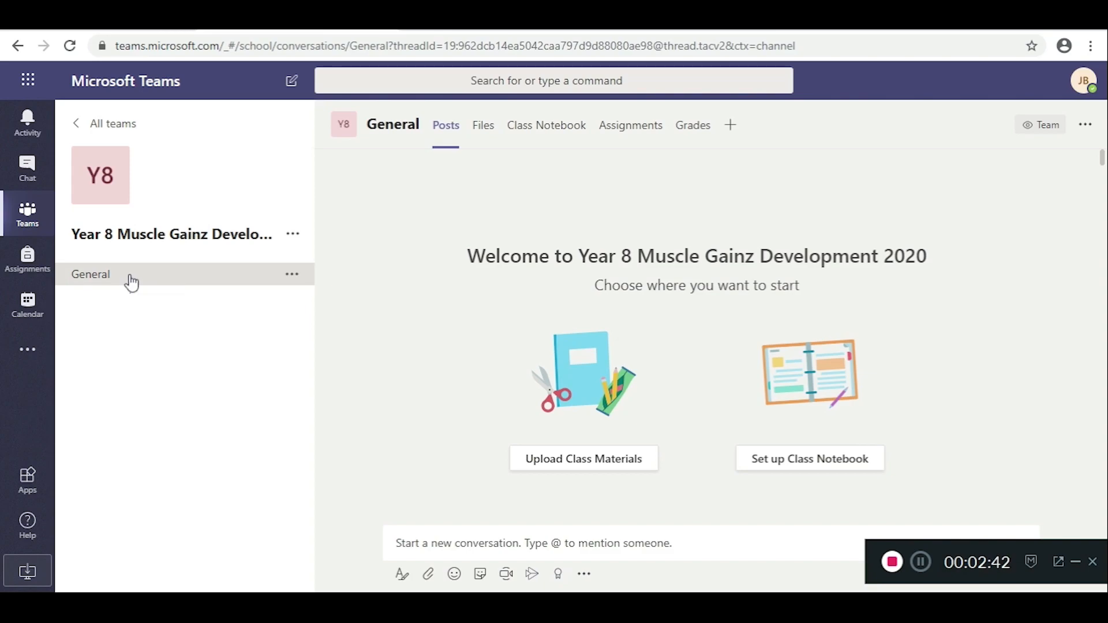
click(293, 276)
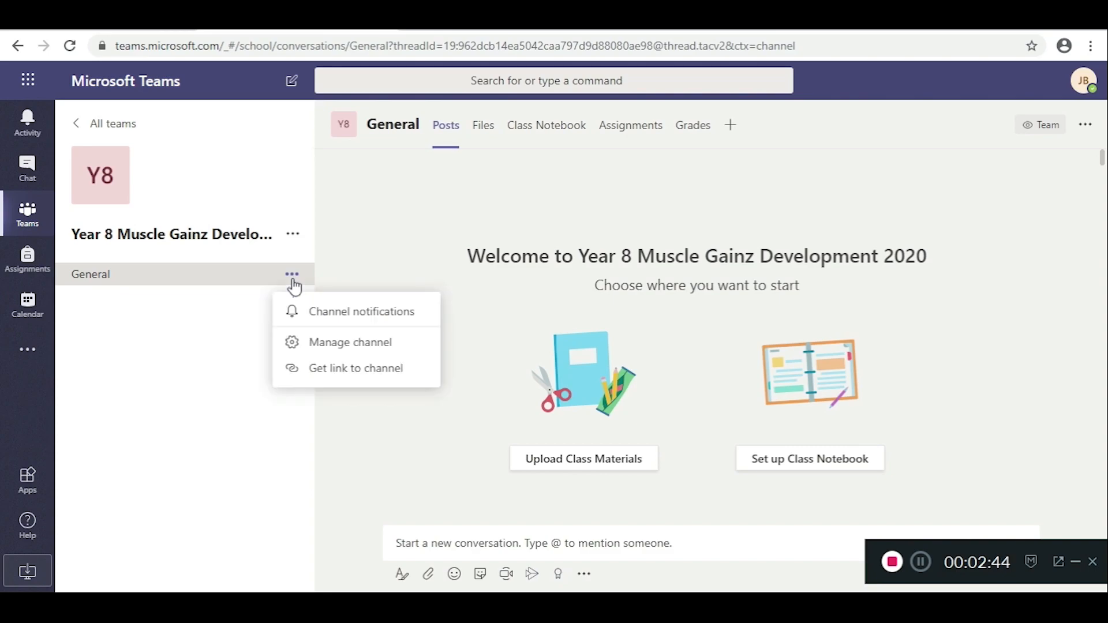
click(292, 277)
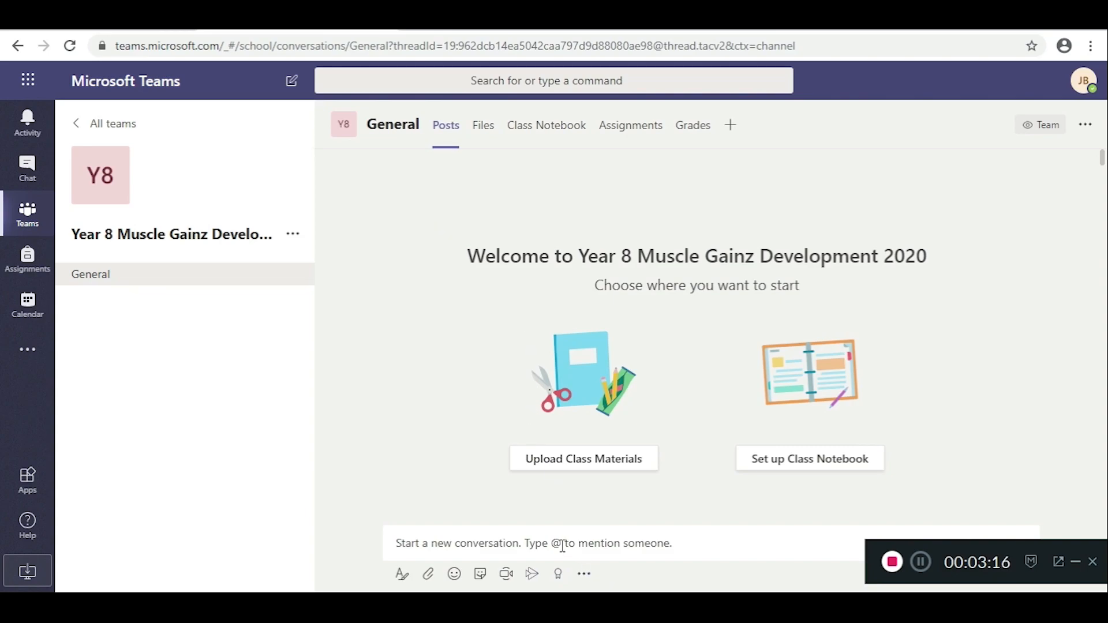
click(495, 544)
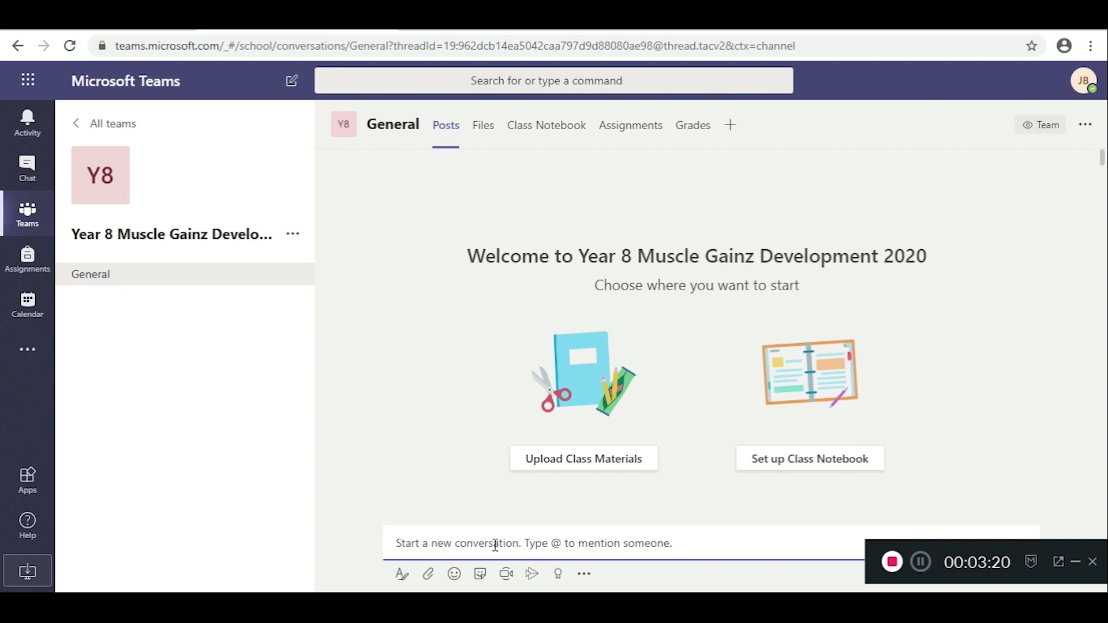
Step: Send the post 'Welcome to my new teams group' to the General channel
text(Welcome to my new teams group)
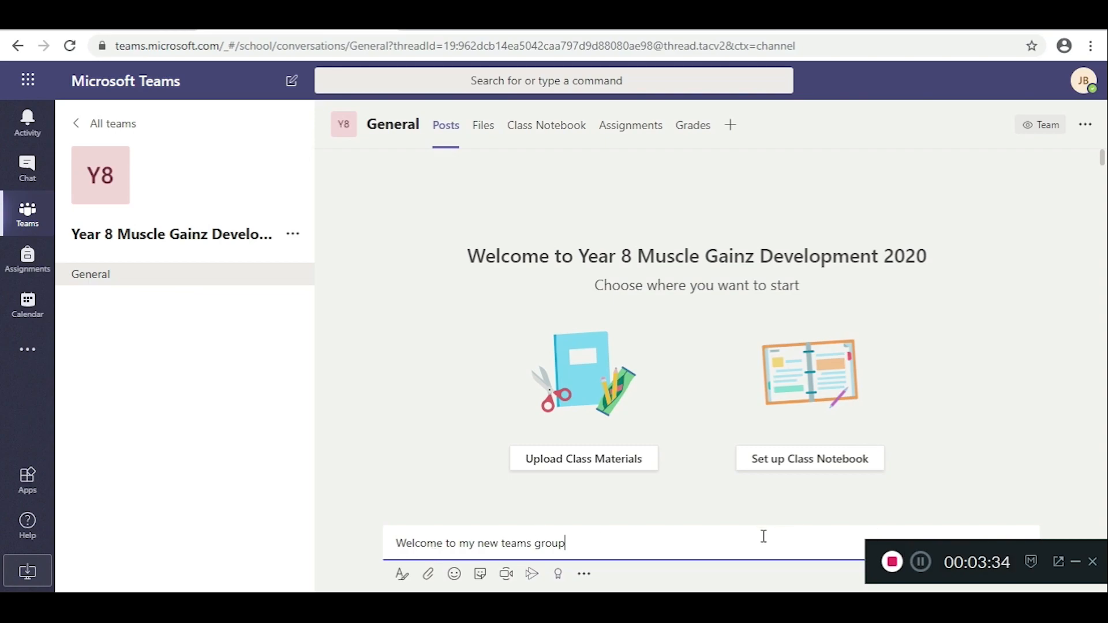
key(Return)
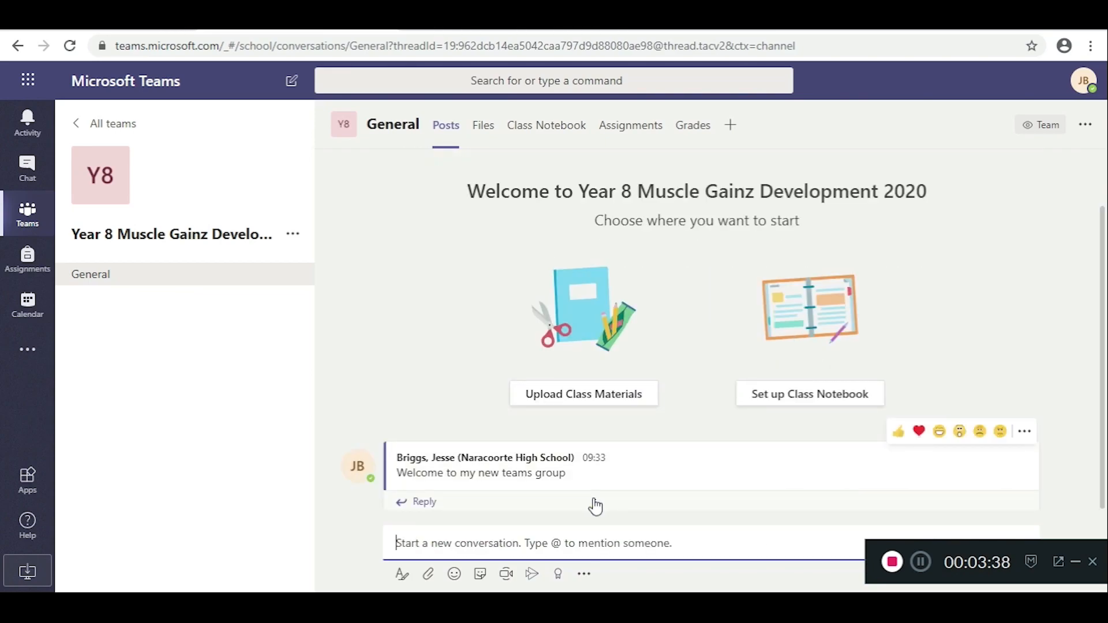
mouse_move(528, 469)
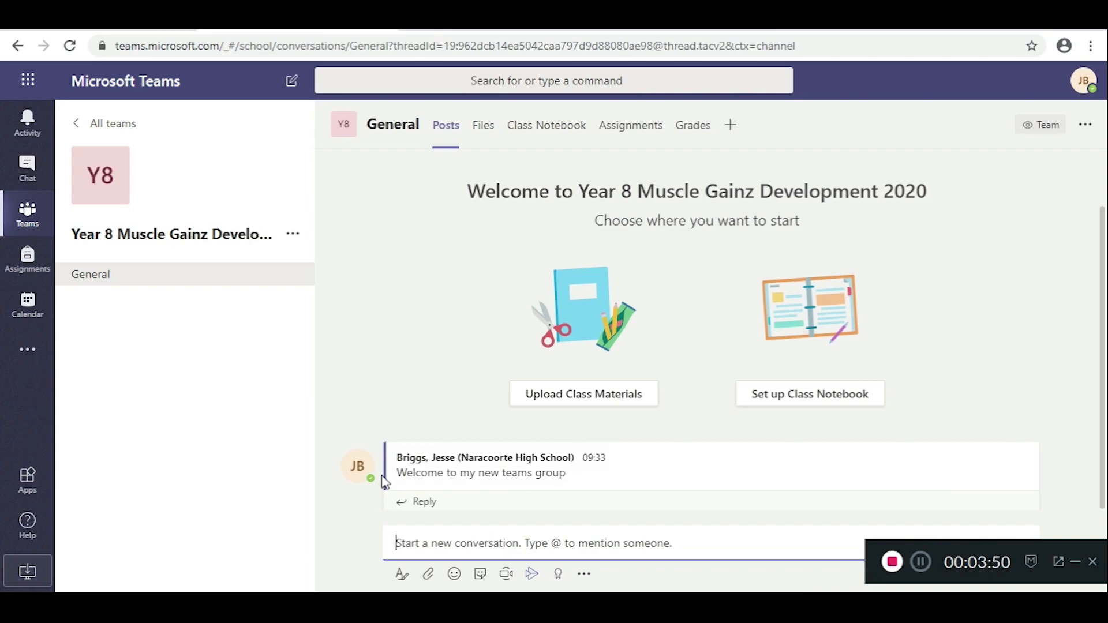
click(30, 353)
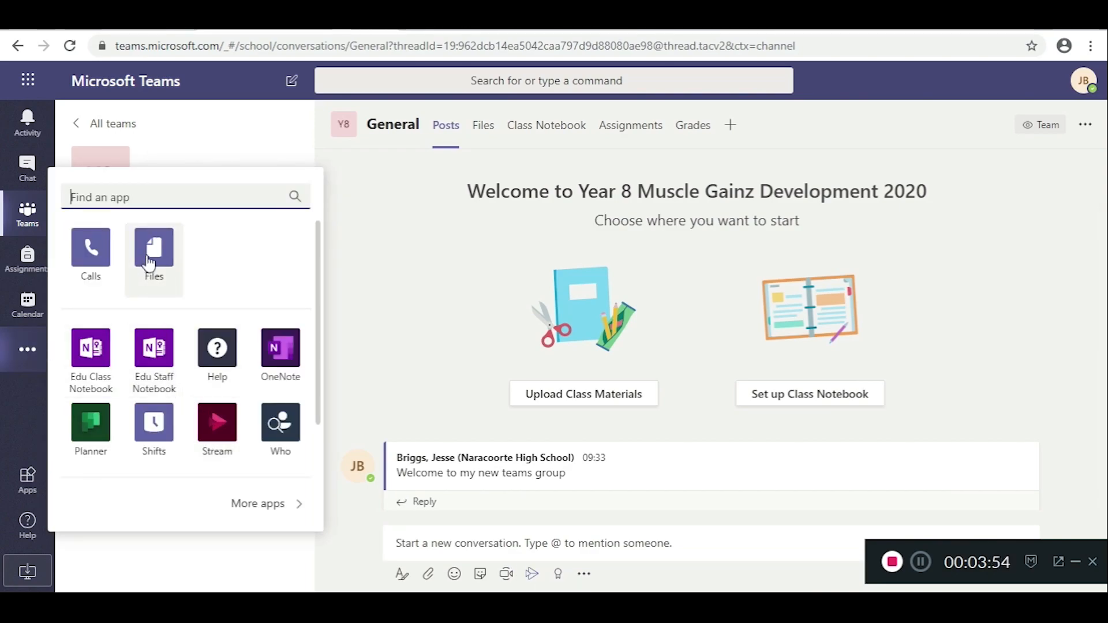
click(35, 352)
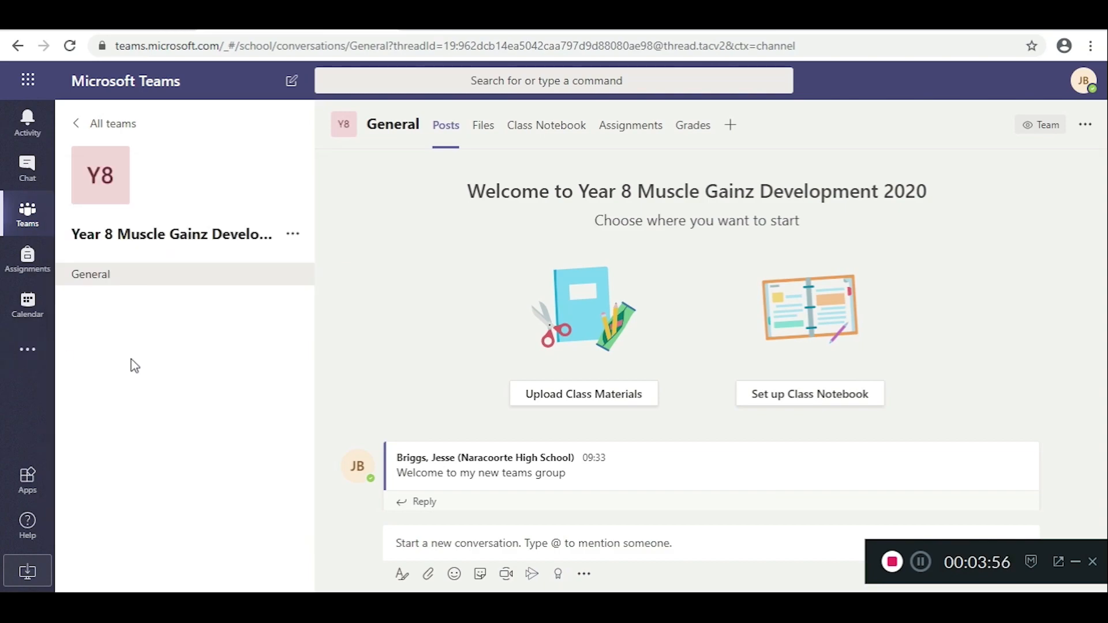
Step: Open Manage team for the Year 8 team and go to its Settings tab
click(293, 236)
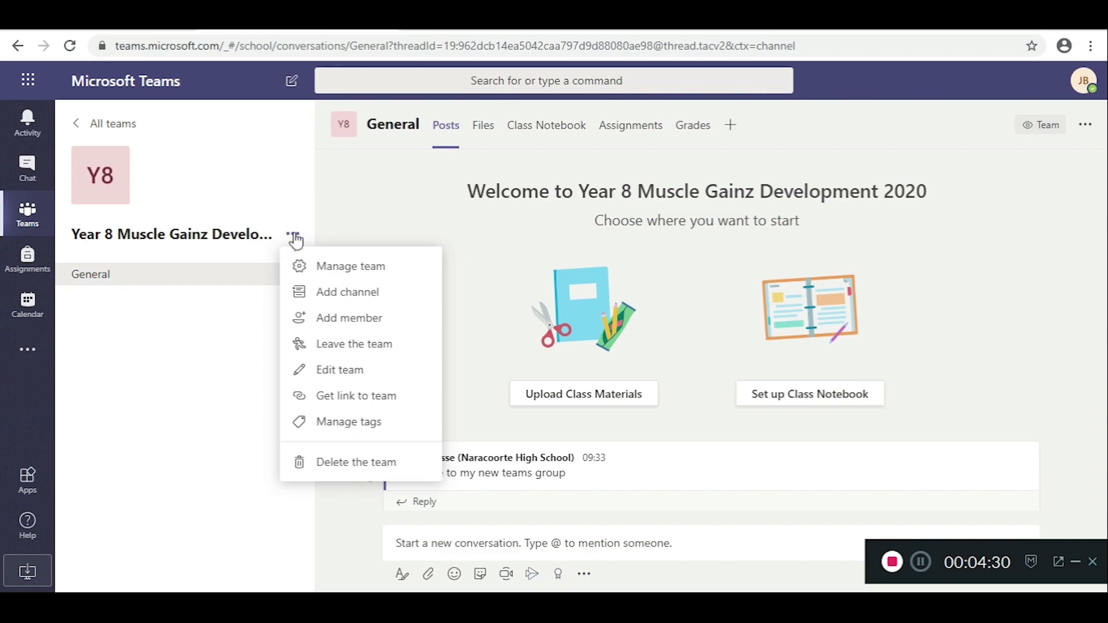
click(345, 267)
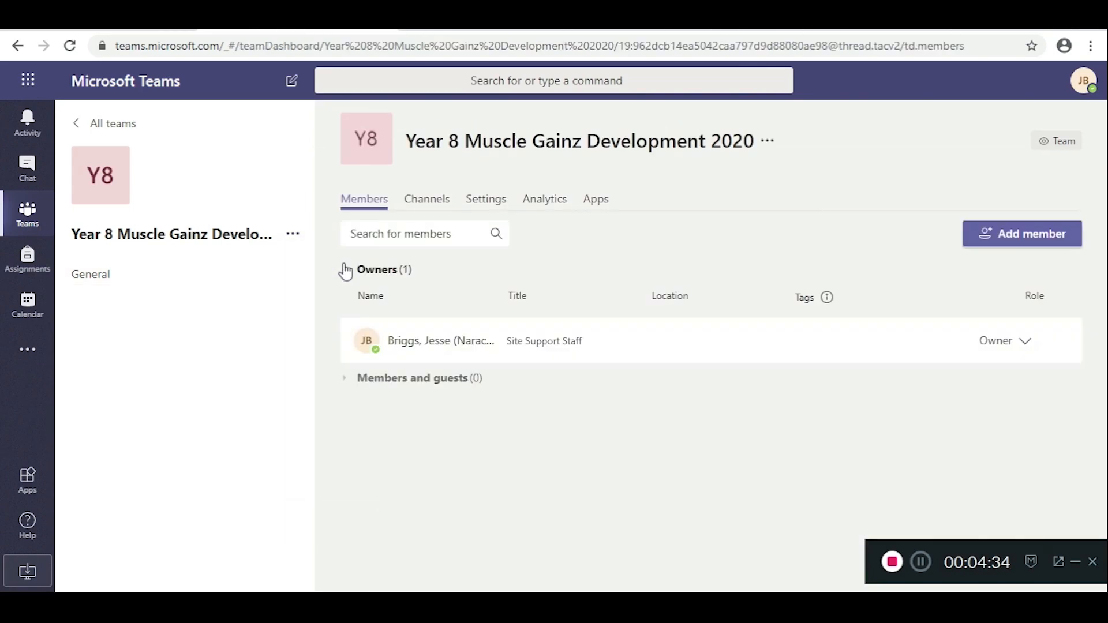
click(493, 200)
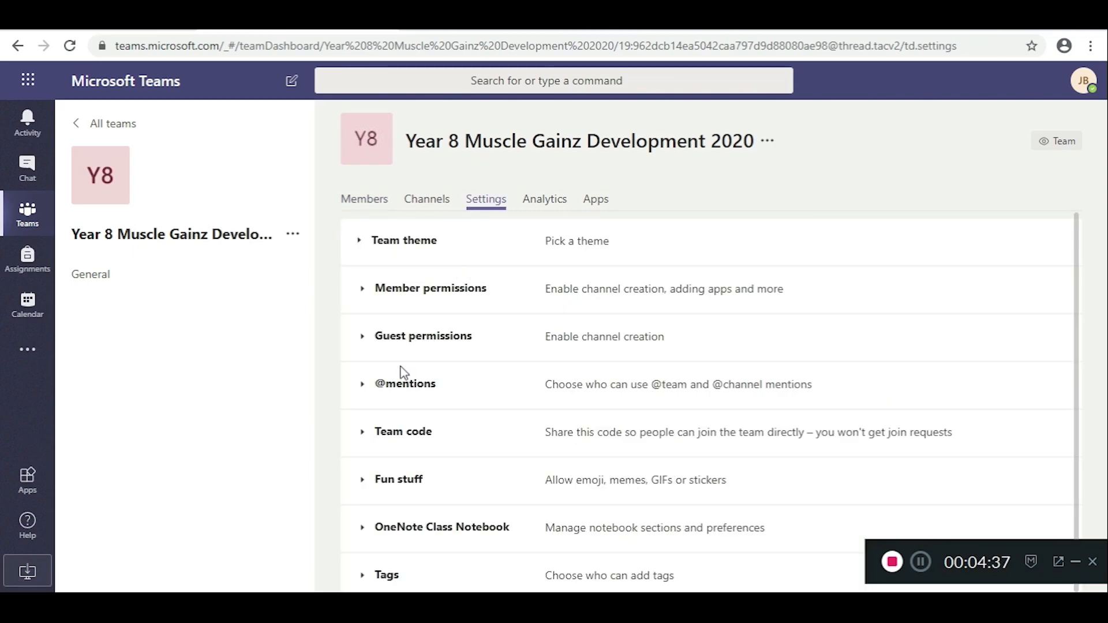
Step: Generate a team join code, preview it full screen, then view the Members list
click(364, 434)
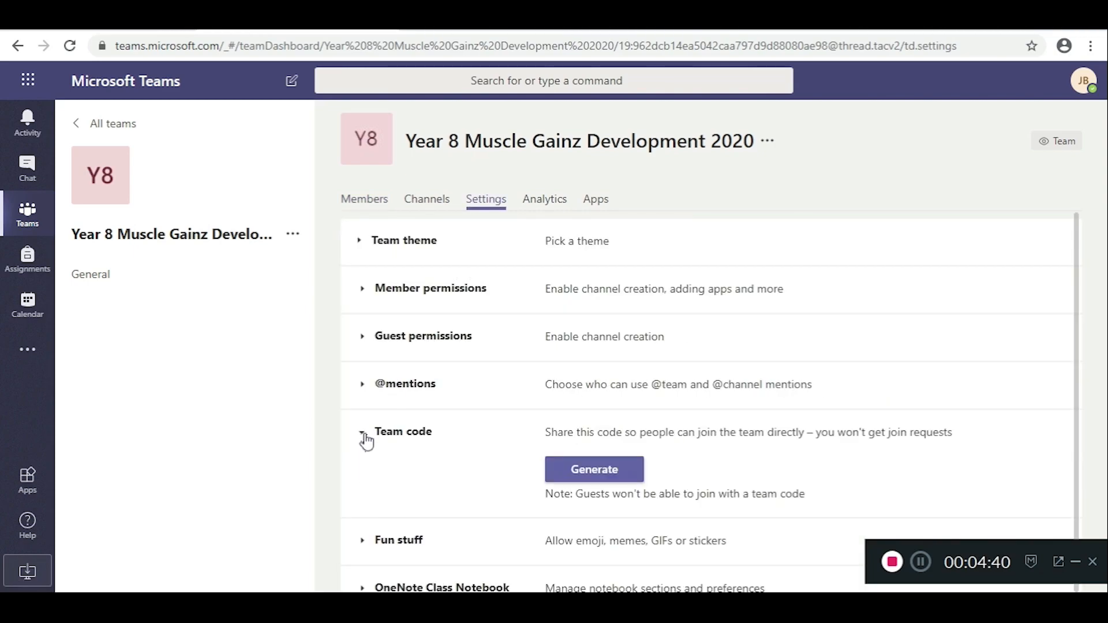
click(590, 472)
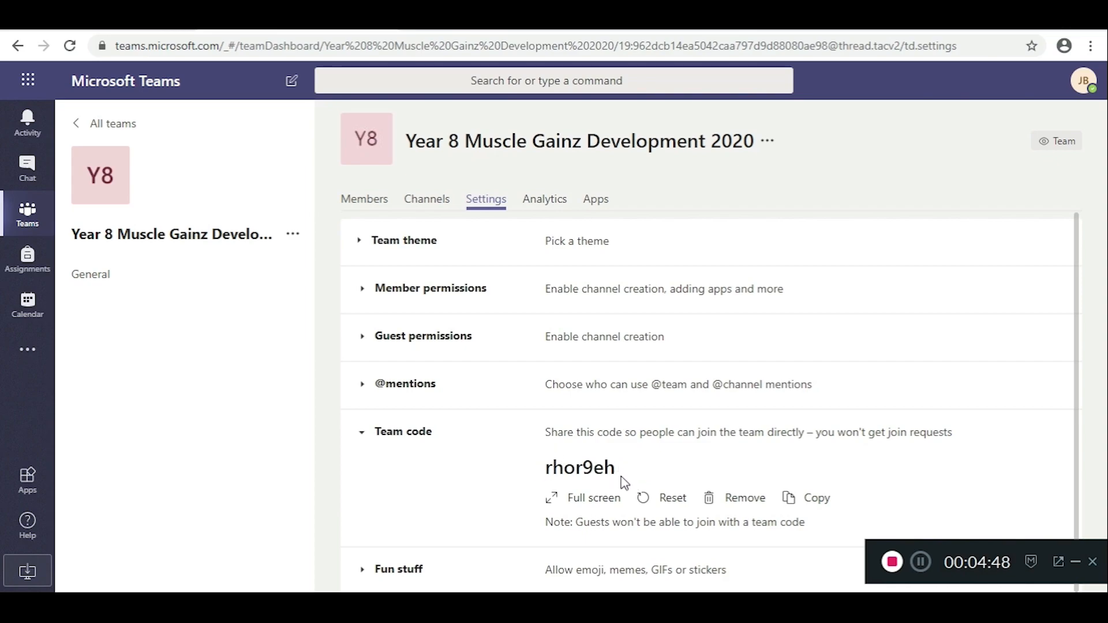
click(580, 510)
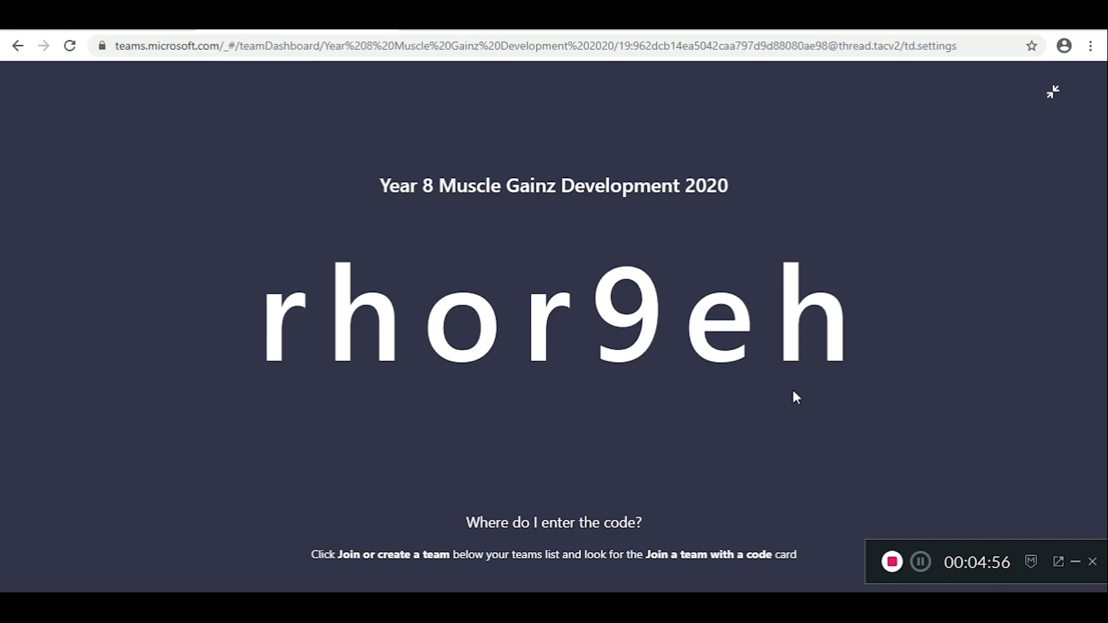
click(1053, 94)
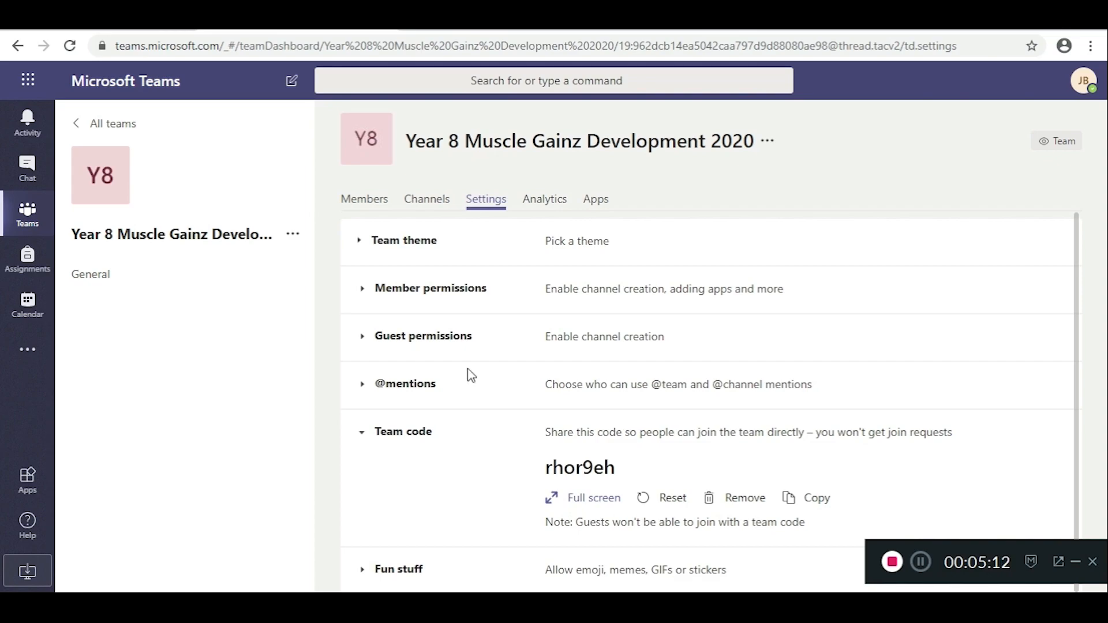
click(370, 208)
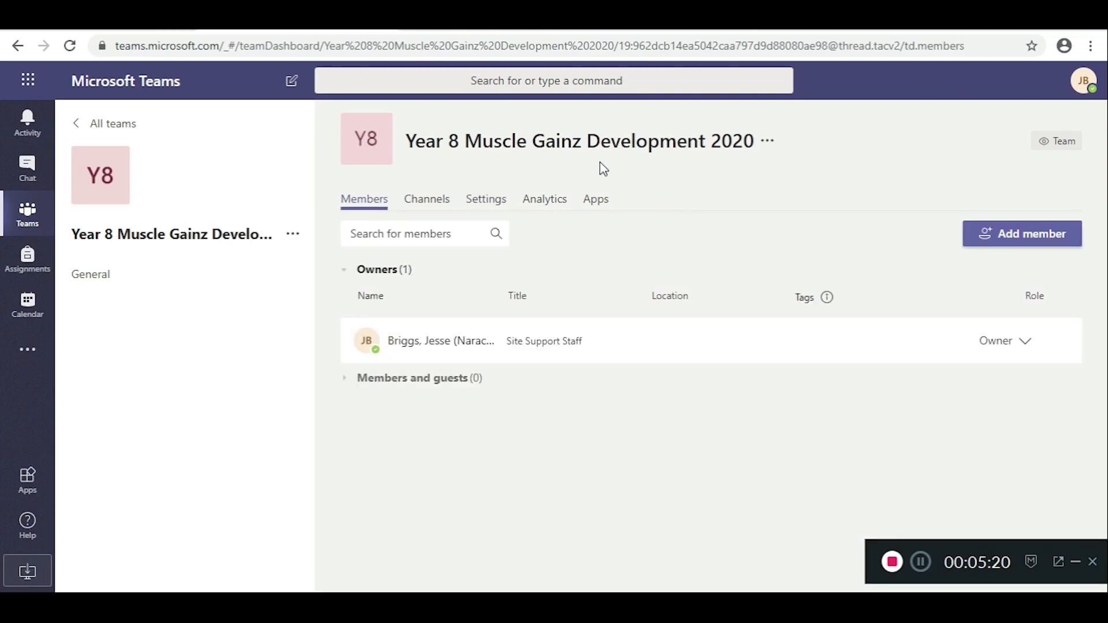
click(1009, 247)
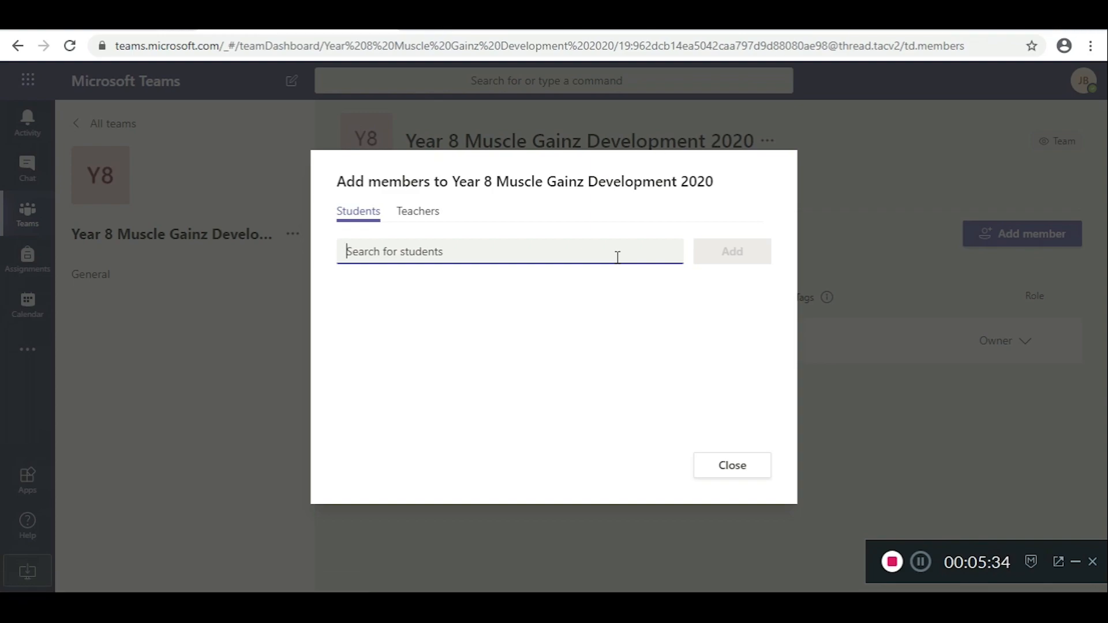
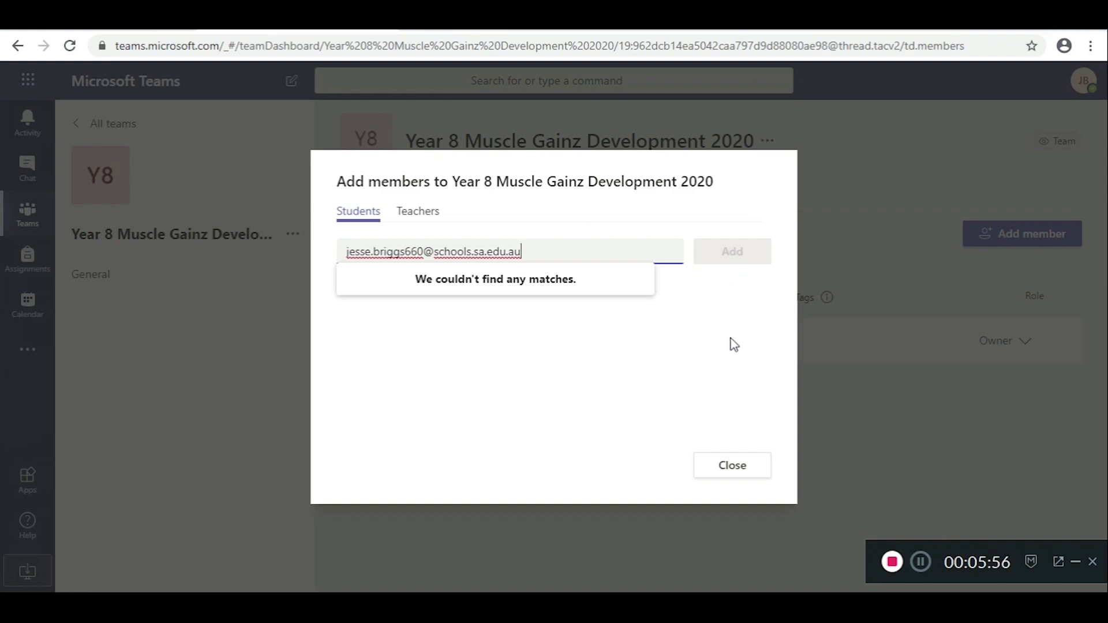
click(730, 470)
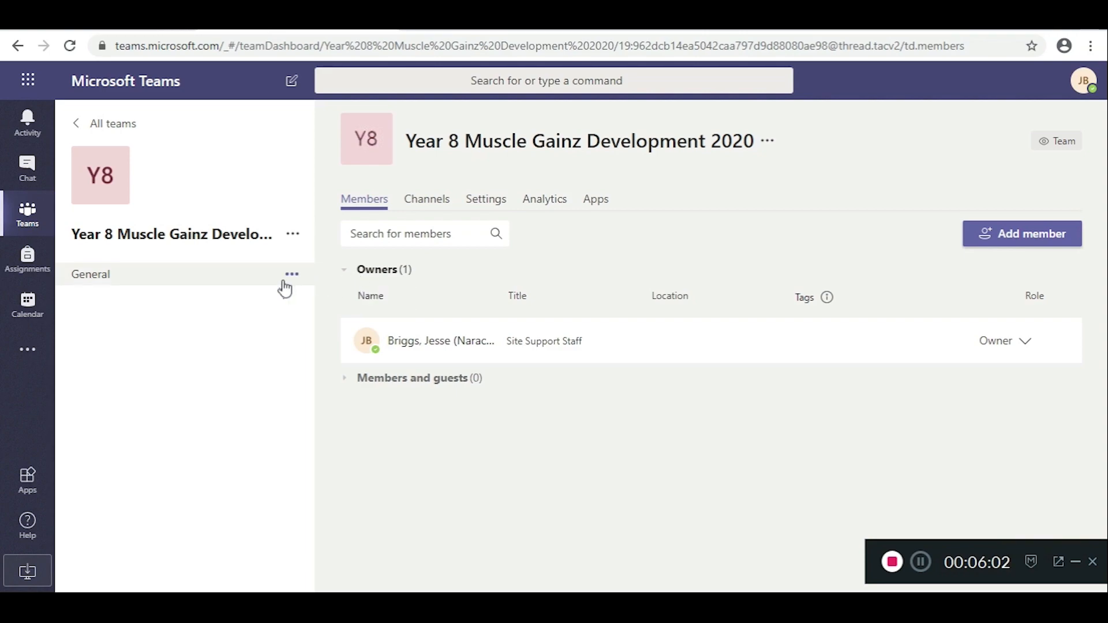
Step: Return to All teams and open Join or create a team, entering no code
click(101, 126)
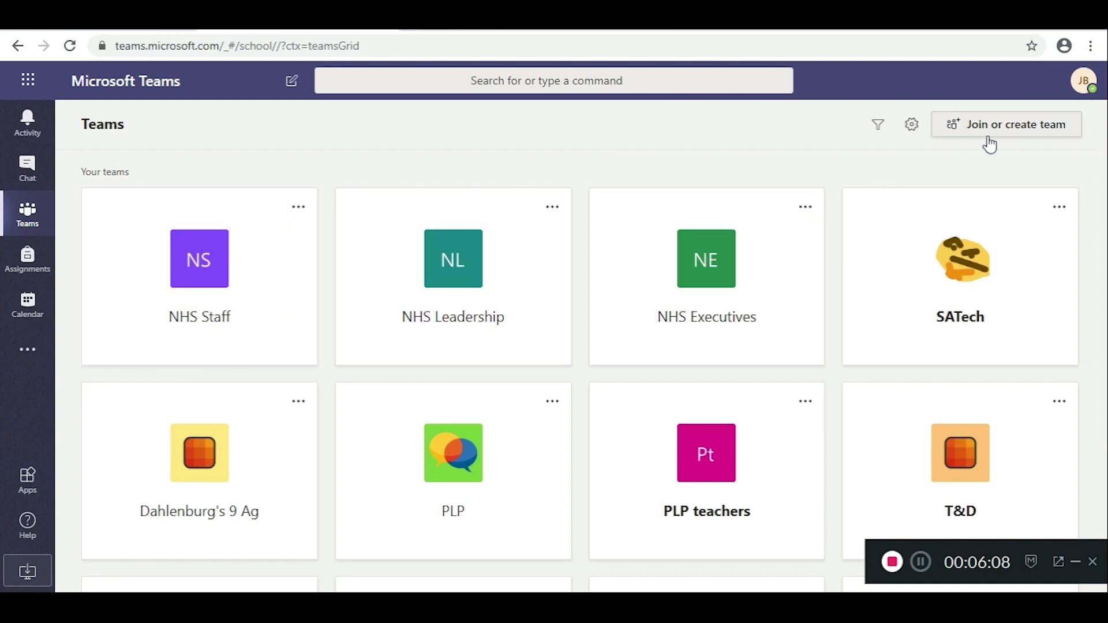
click(1019, 131)
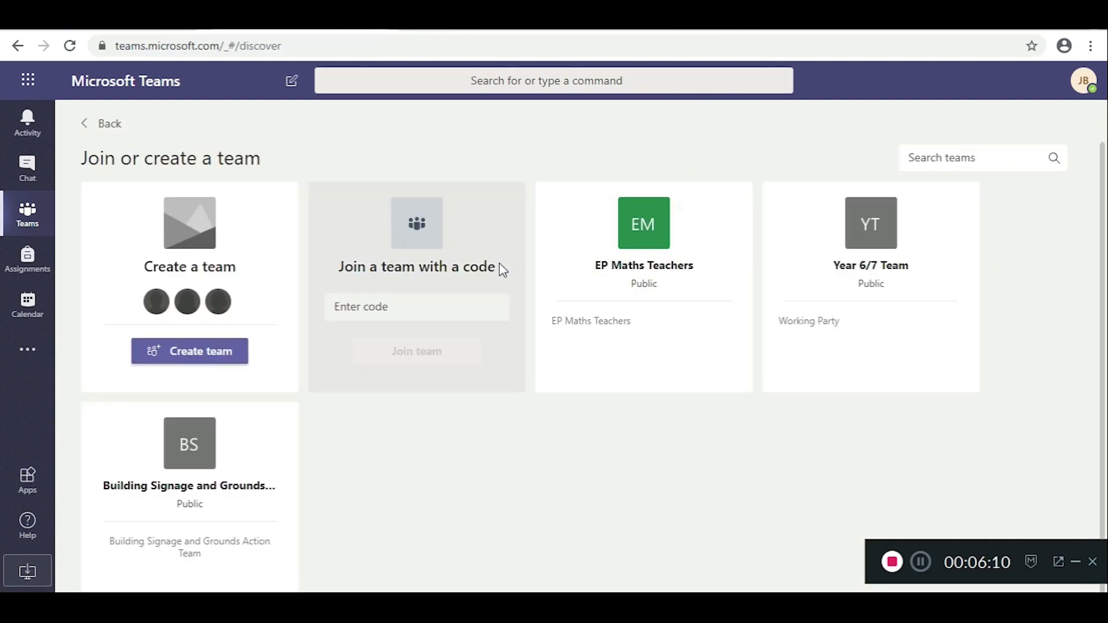
click(446, 308)
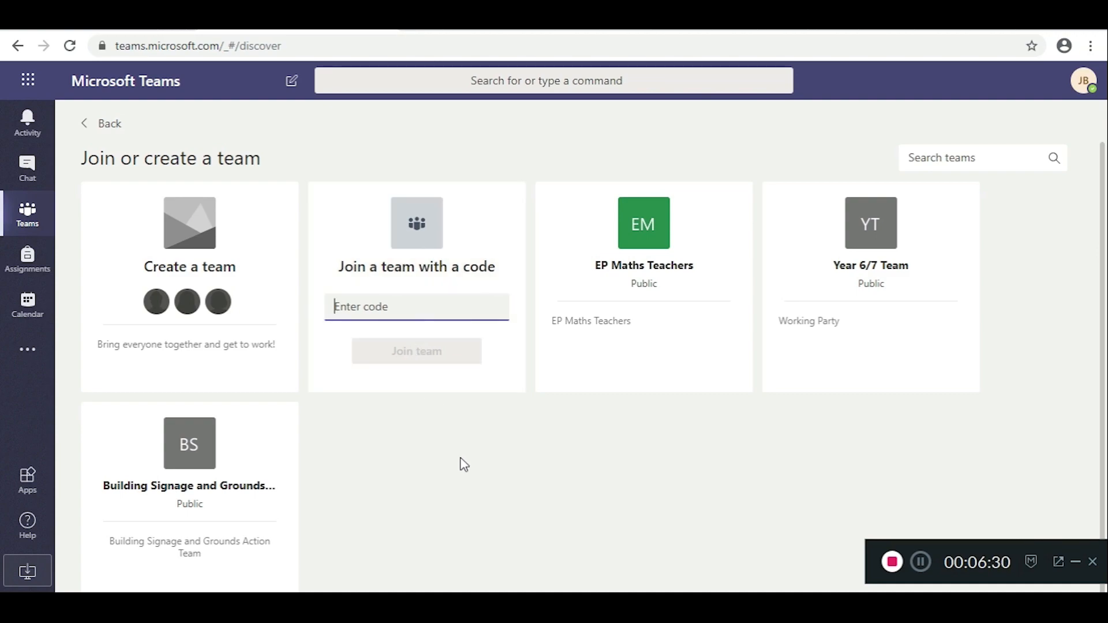
click(472, 482)
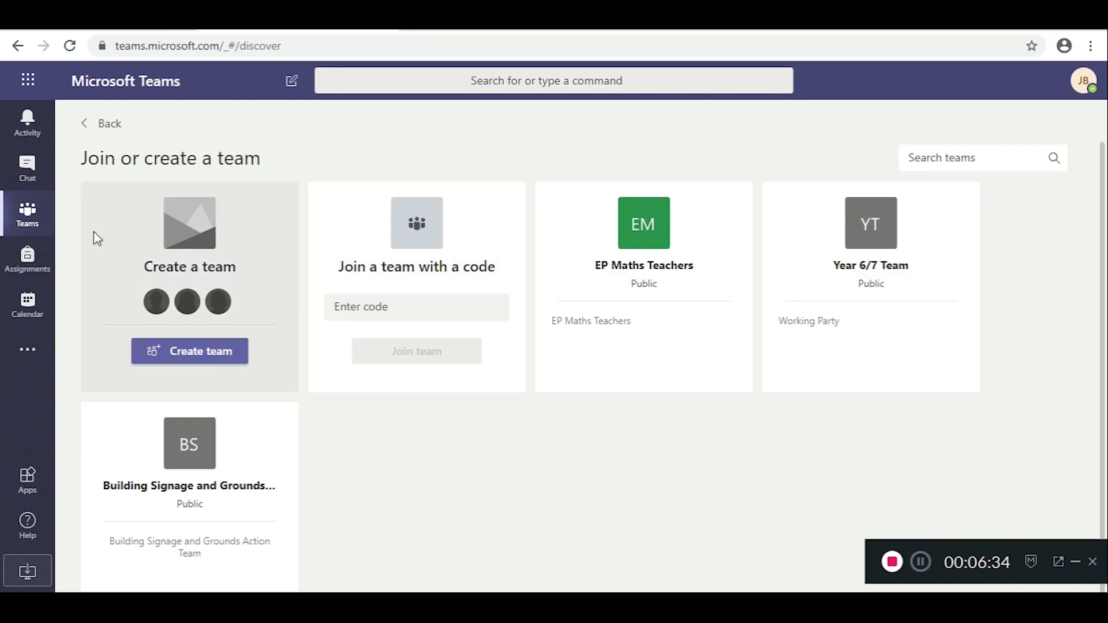
click(100, 132)
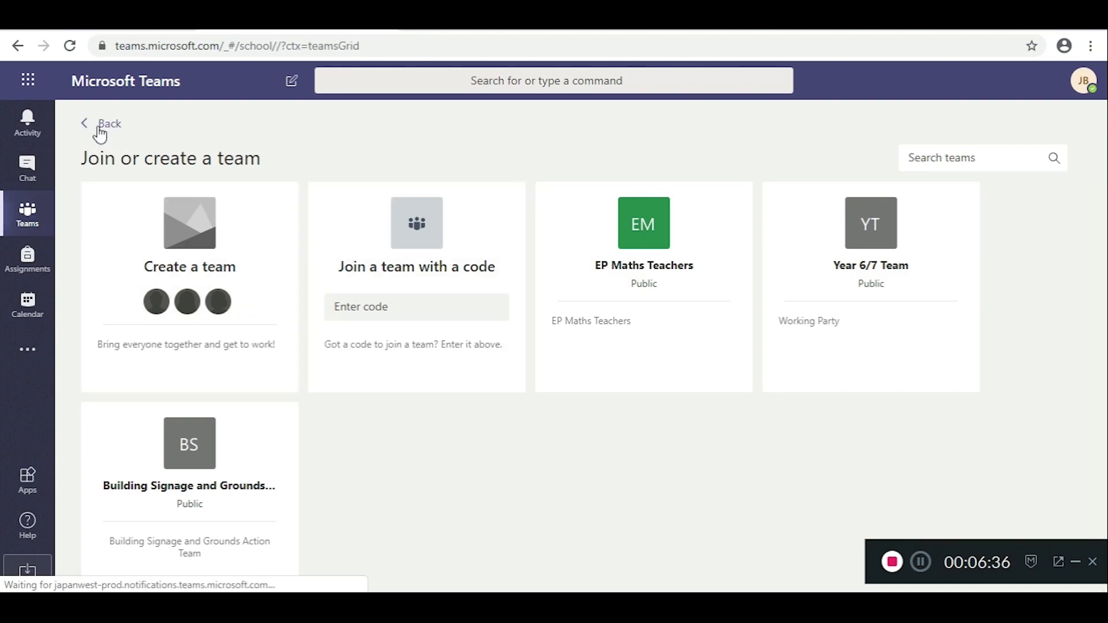